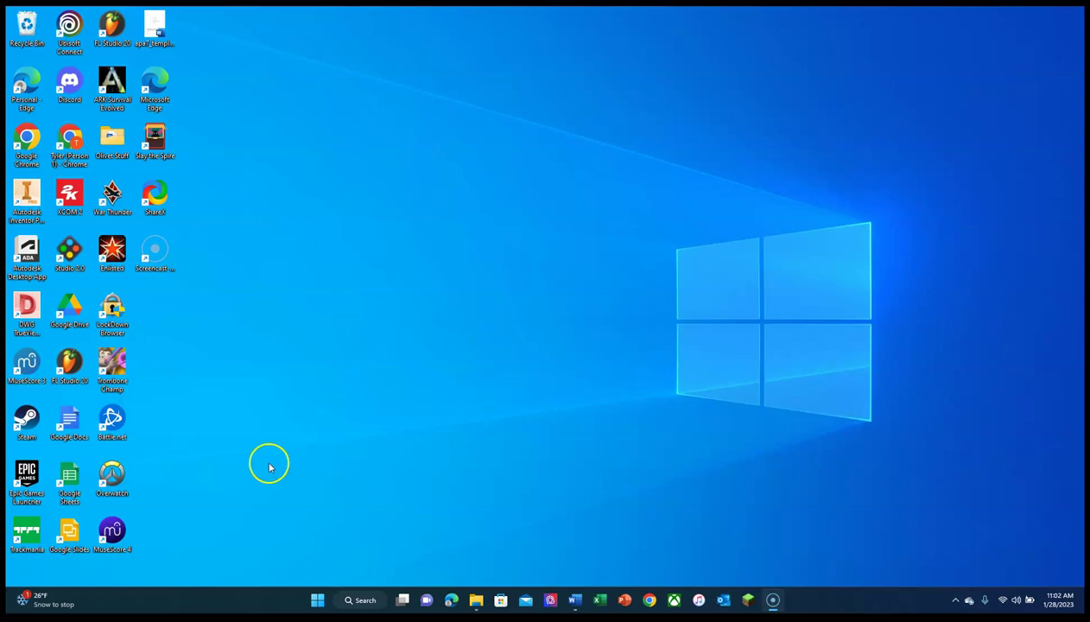
- Open the New score setup from the Scores home page
click(108, 540)
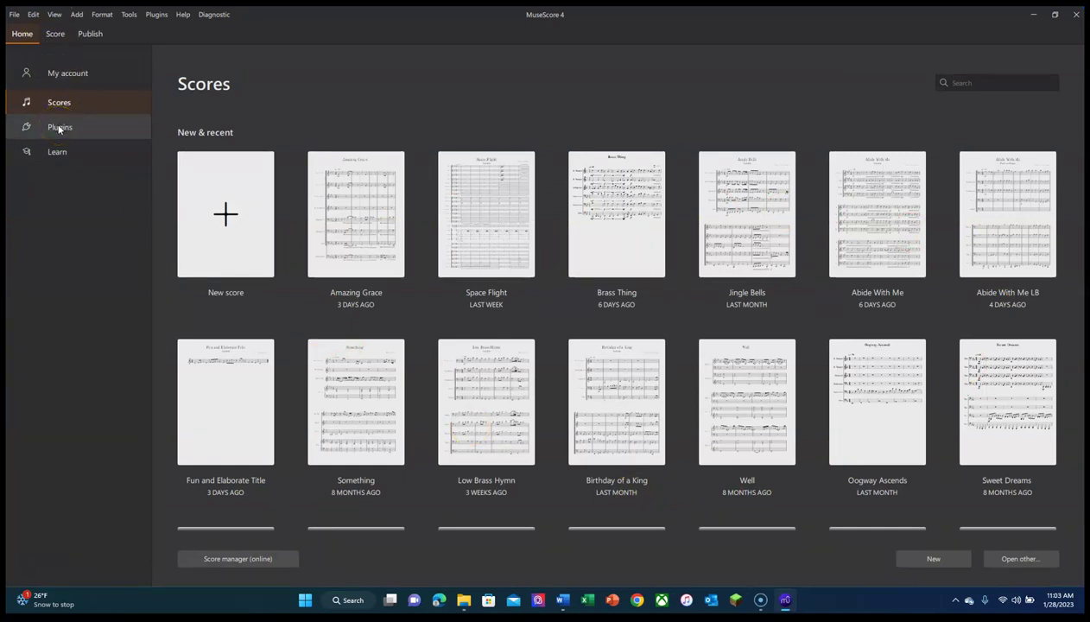
- Browse the instrument list, Jazz and Chamber Music templates, then return to the General templates
click(239, 217)
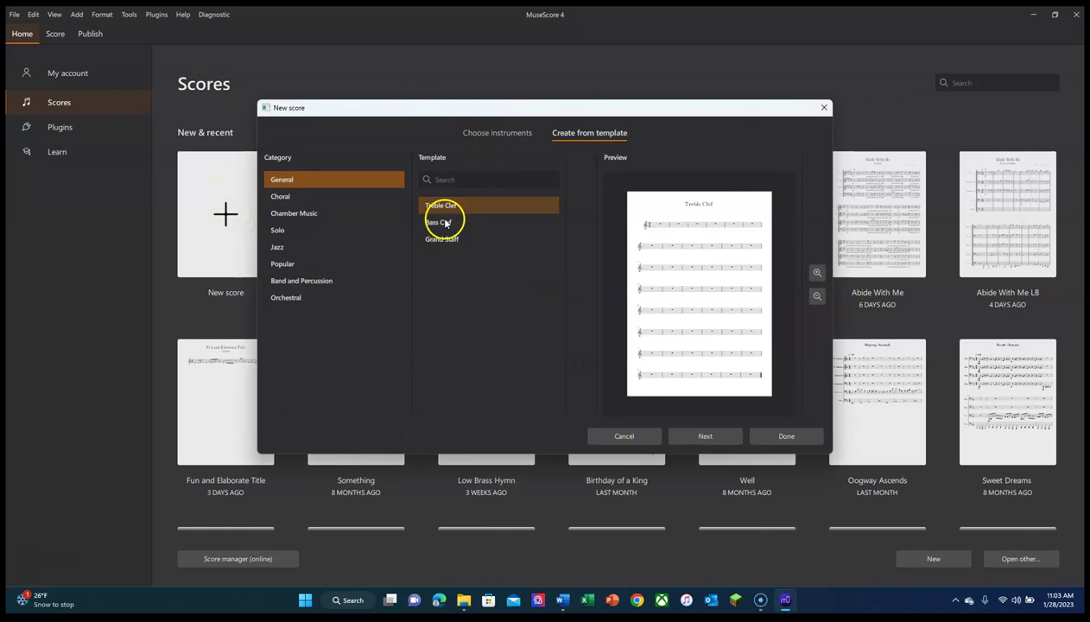
click(484, 135)
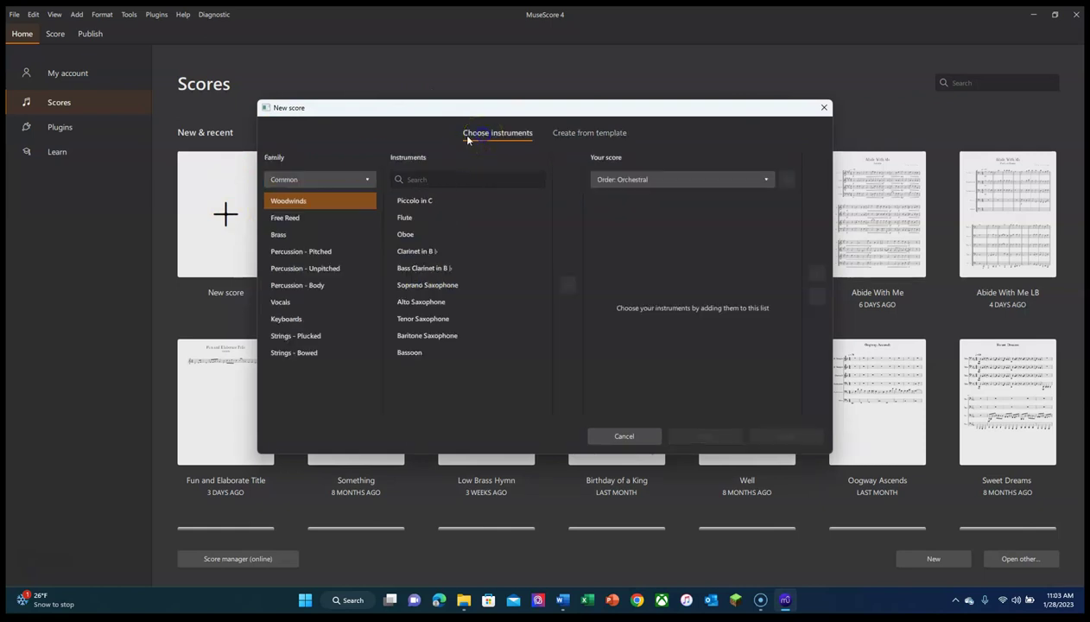
click(564, 136)
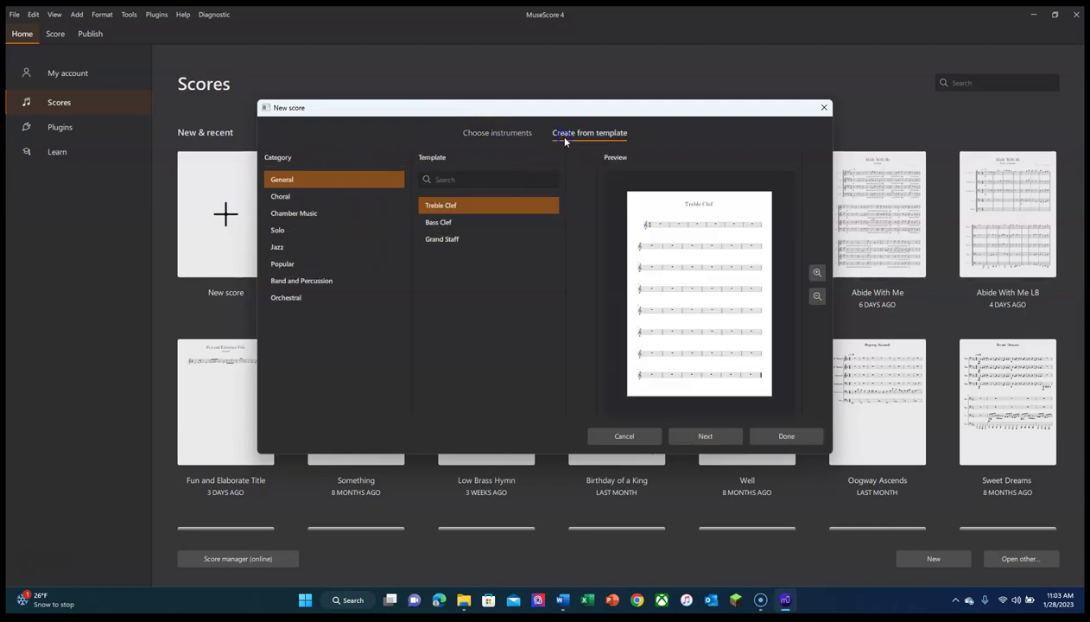
click(292, 246)
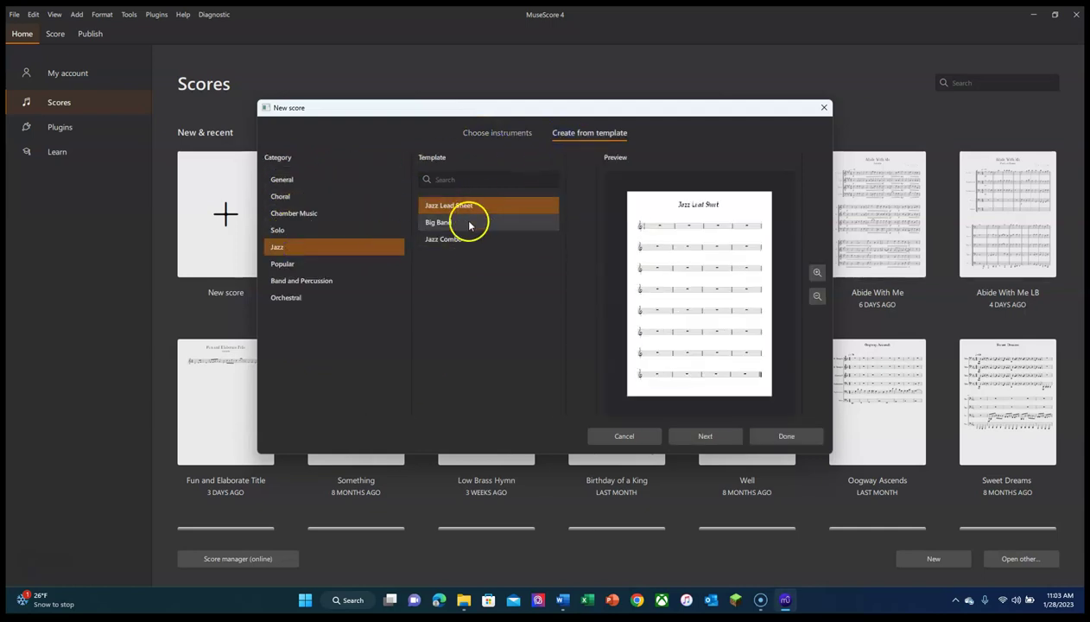
click(296, 215)
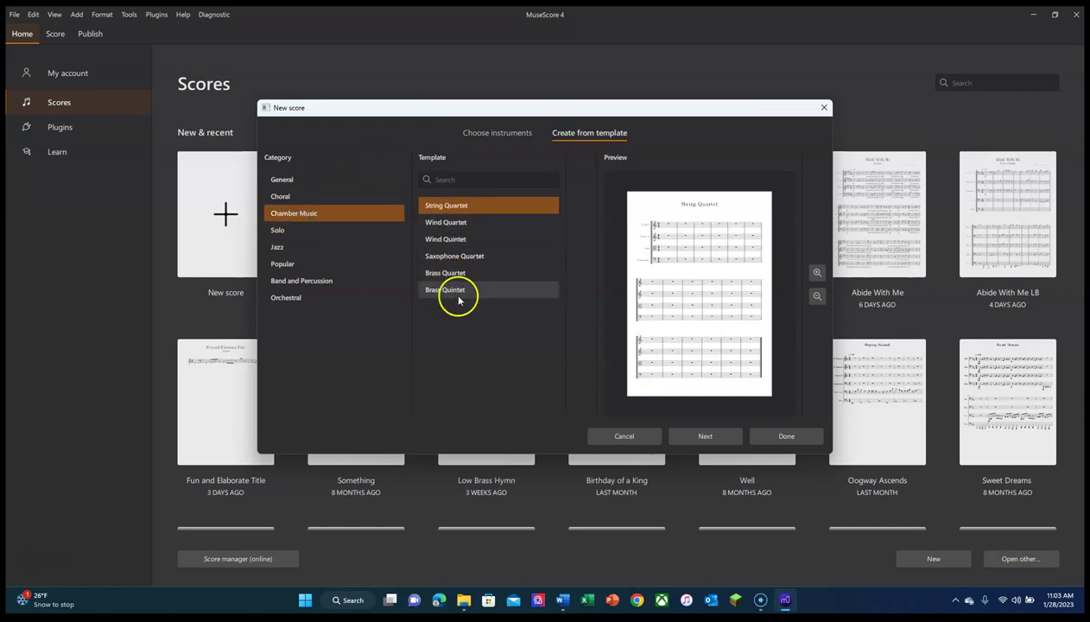
click(326, 180)
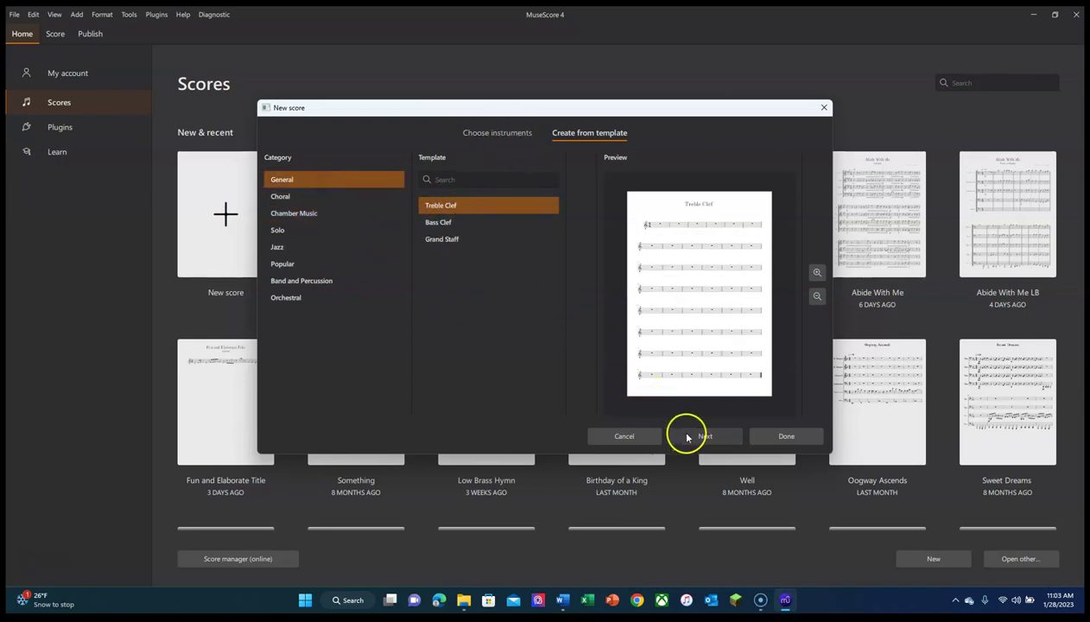
- Set the new score's time signature to 3/4, leaving the key at C major
click(687, 437)
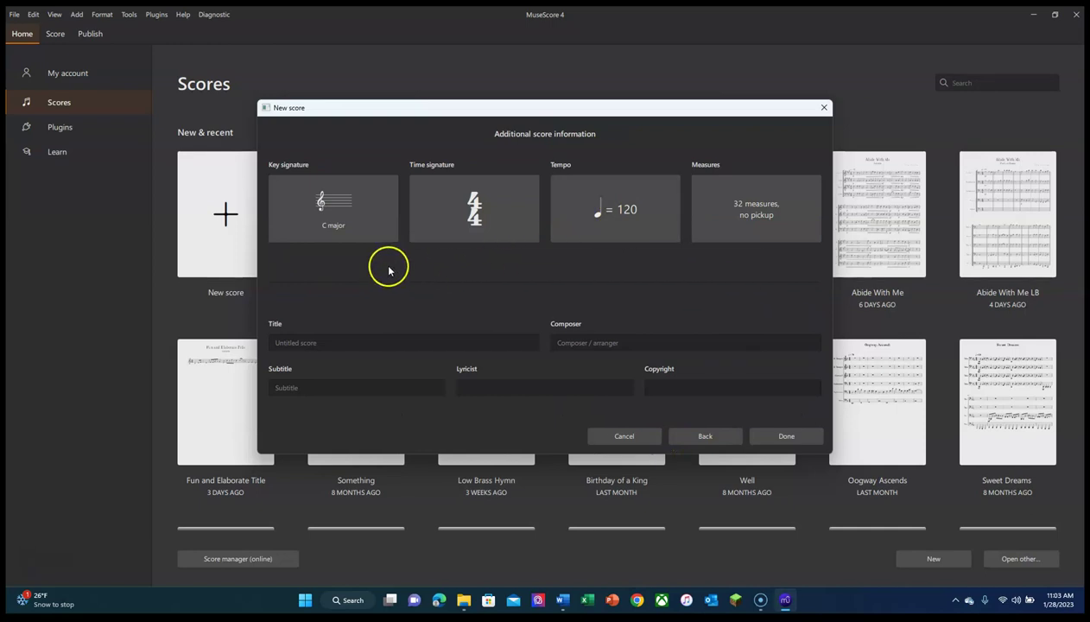
click(345, 208)
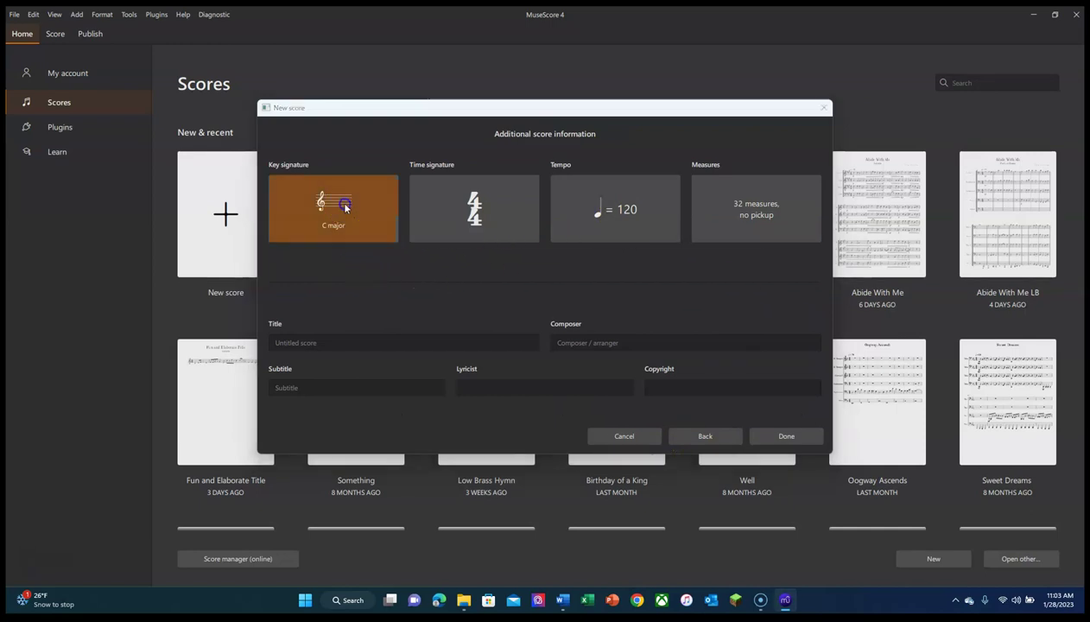
click(397, 189)
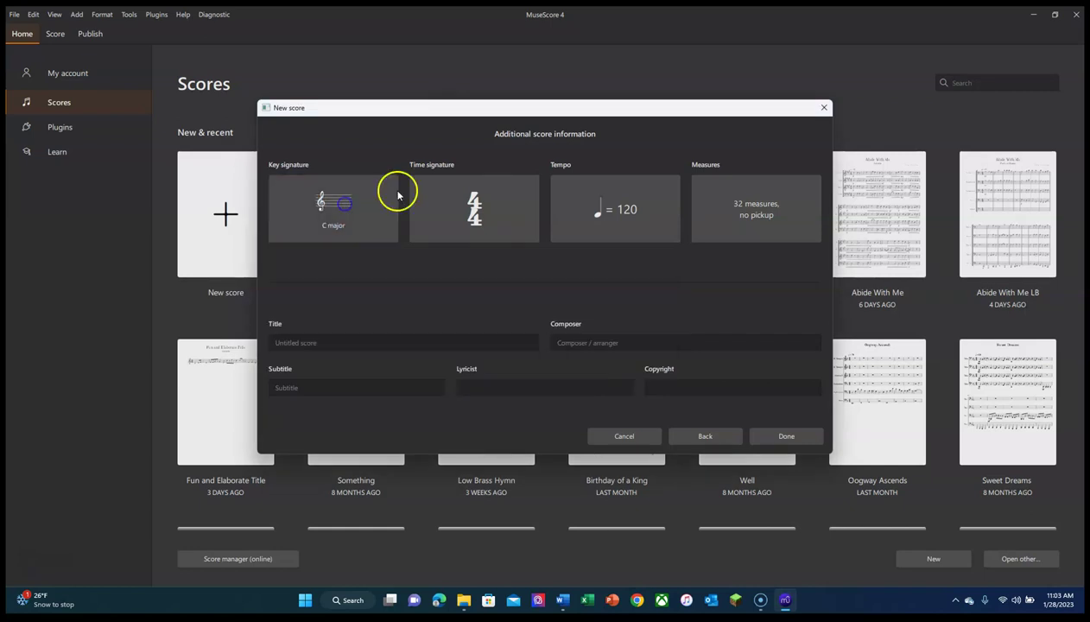
click(434, 192)
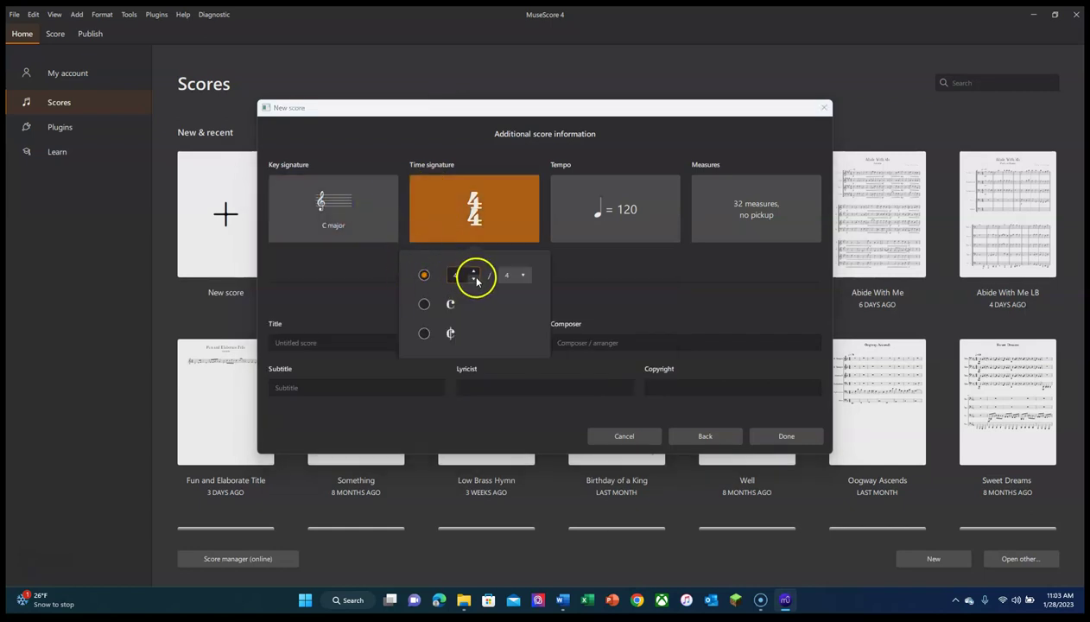
click(493, 186)
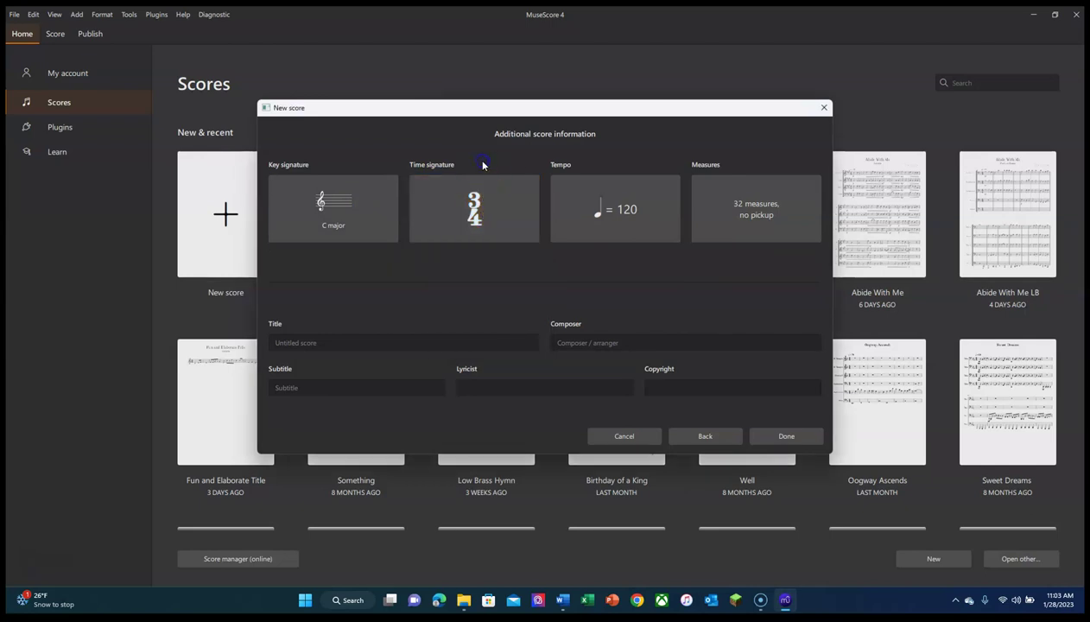
- Keep tempo 120 and add a 1/4 pickup measure before the 32 measures
click(605, 208)
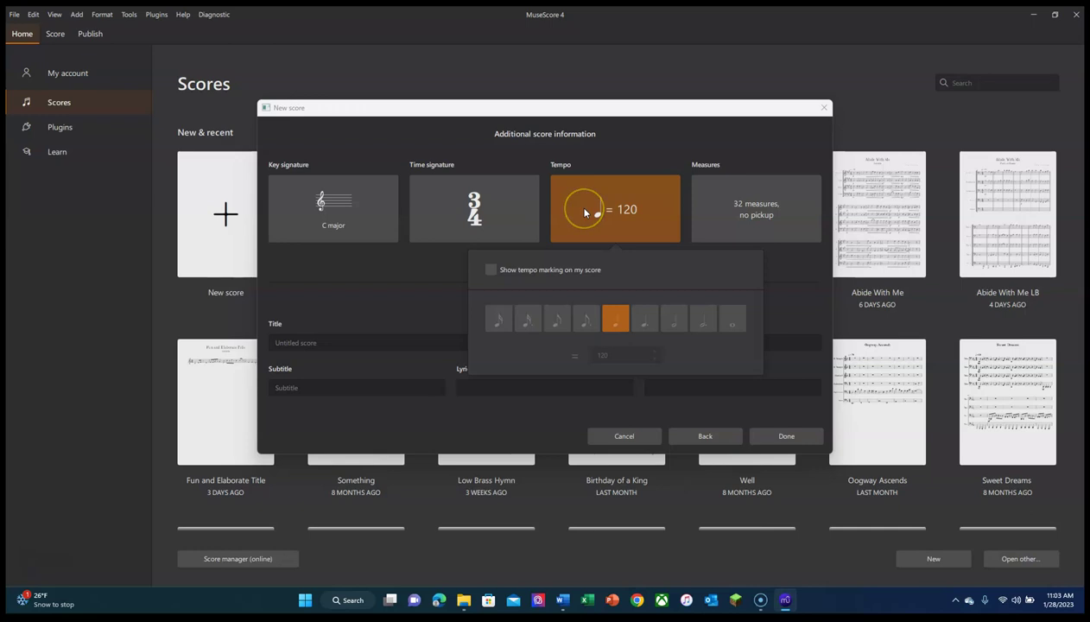
click(584, 213)
click(615, 210)
click(554, 239)
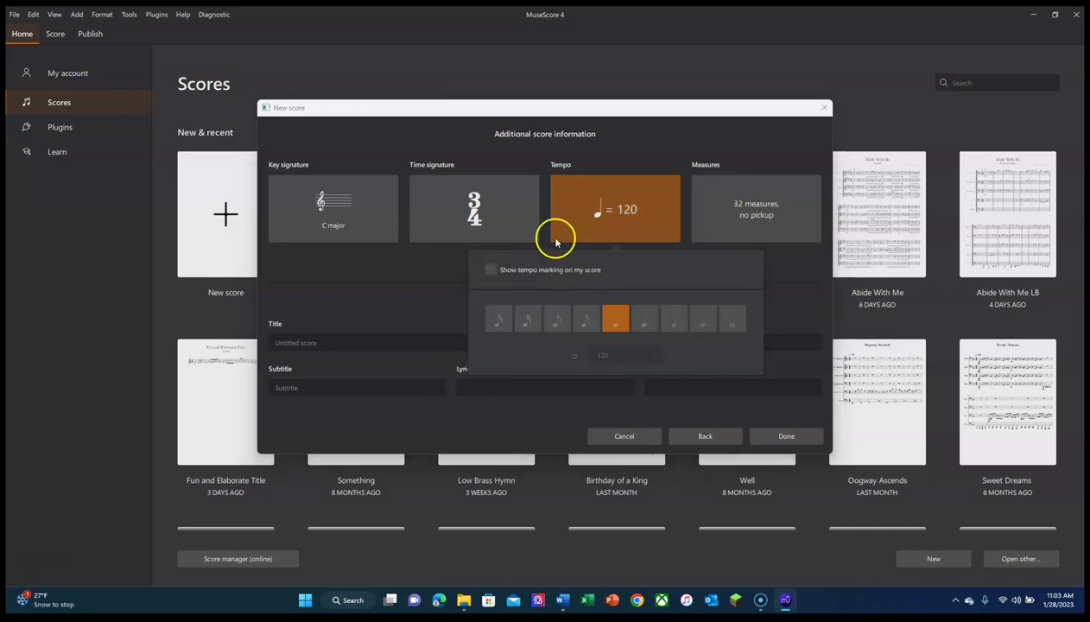
click(742, 205)
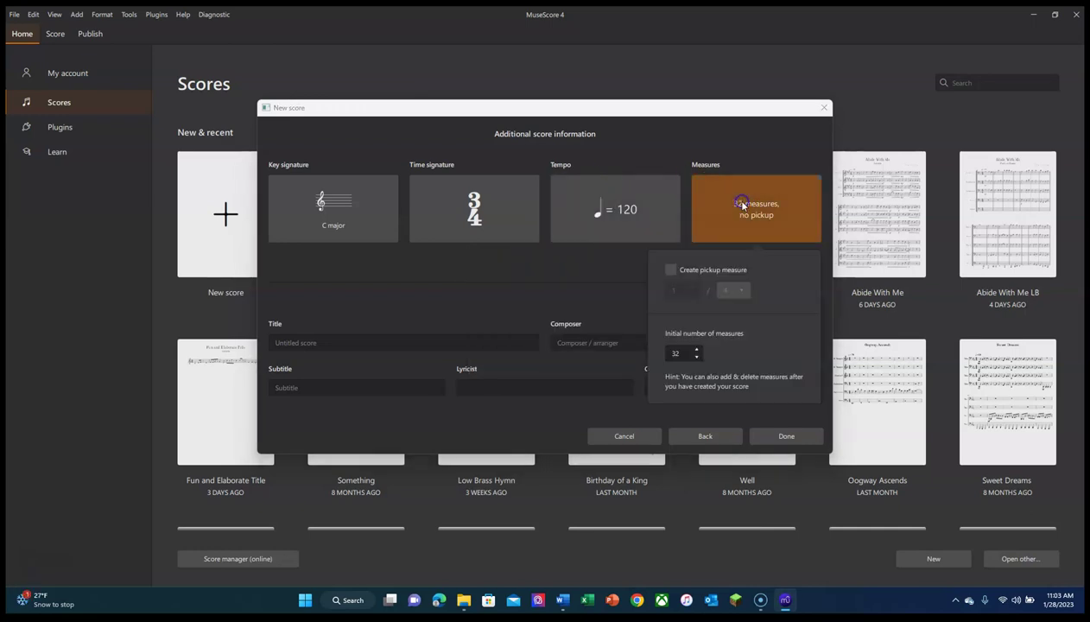
click(671, 270)
click(754, 215)
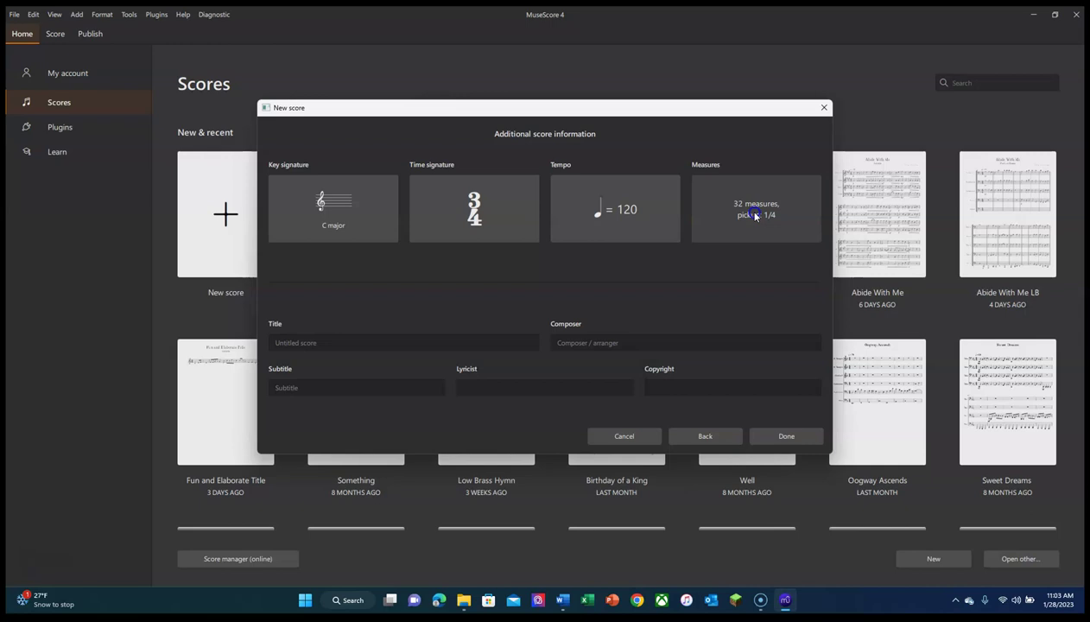
click(389, 347)
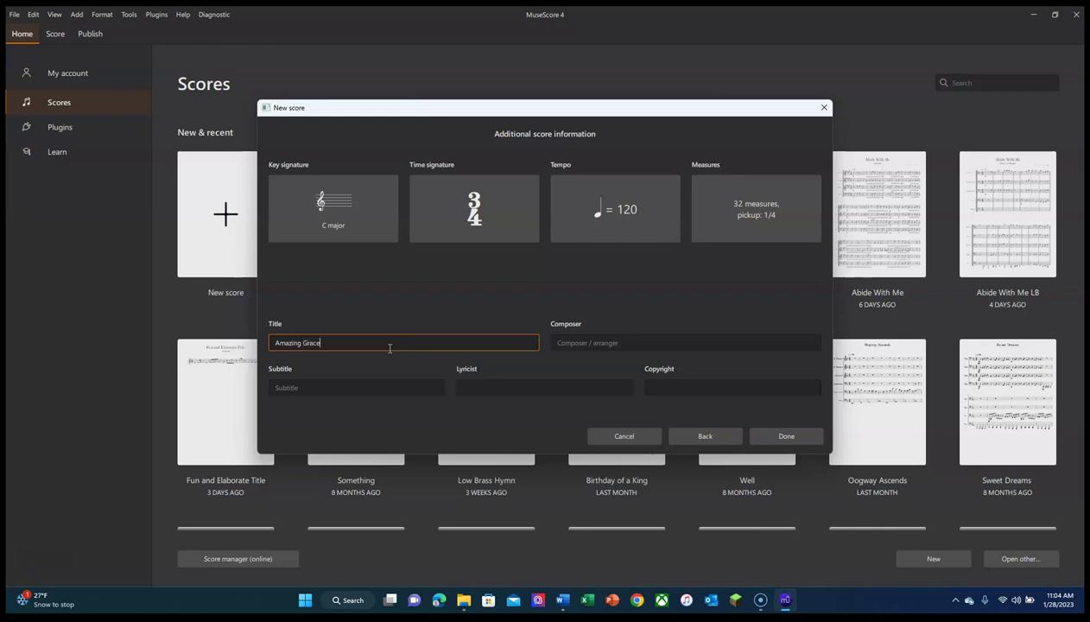
- Enter the title 'Amazing Grace' and the composer's name, then create the score
click(667, 347)
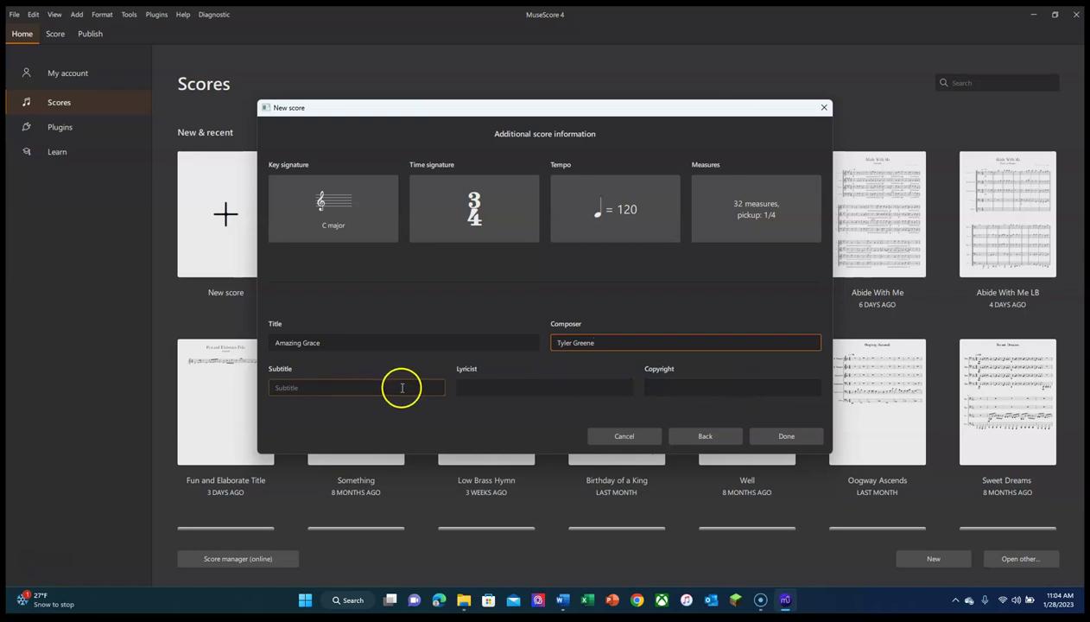
click(779, 438)
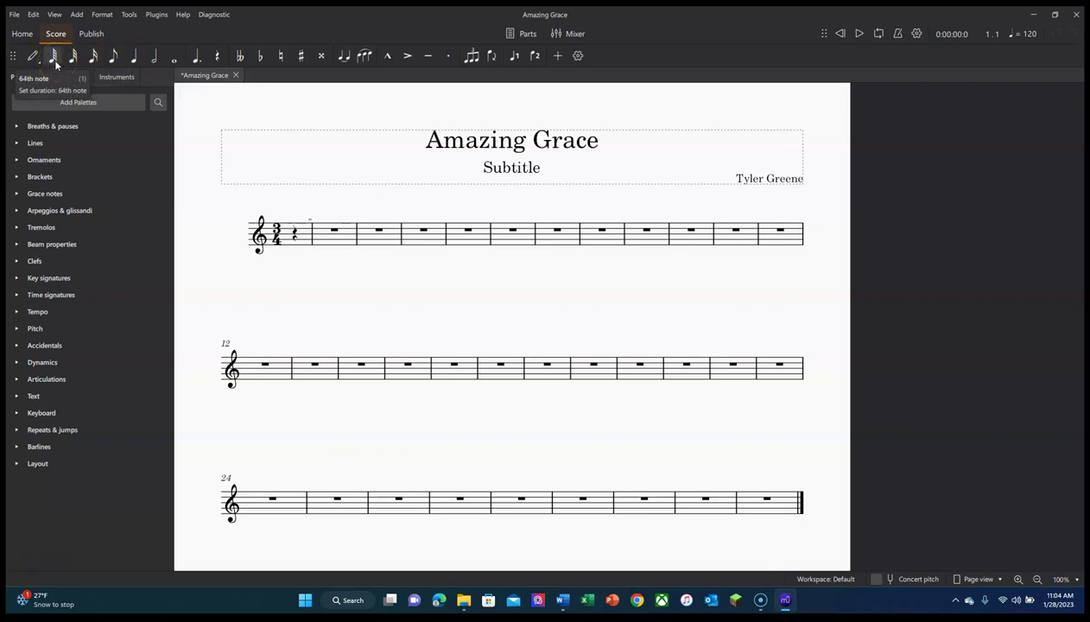
click(166, 58)
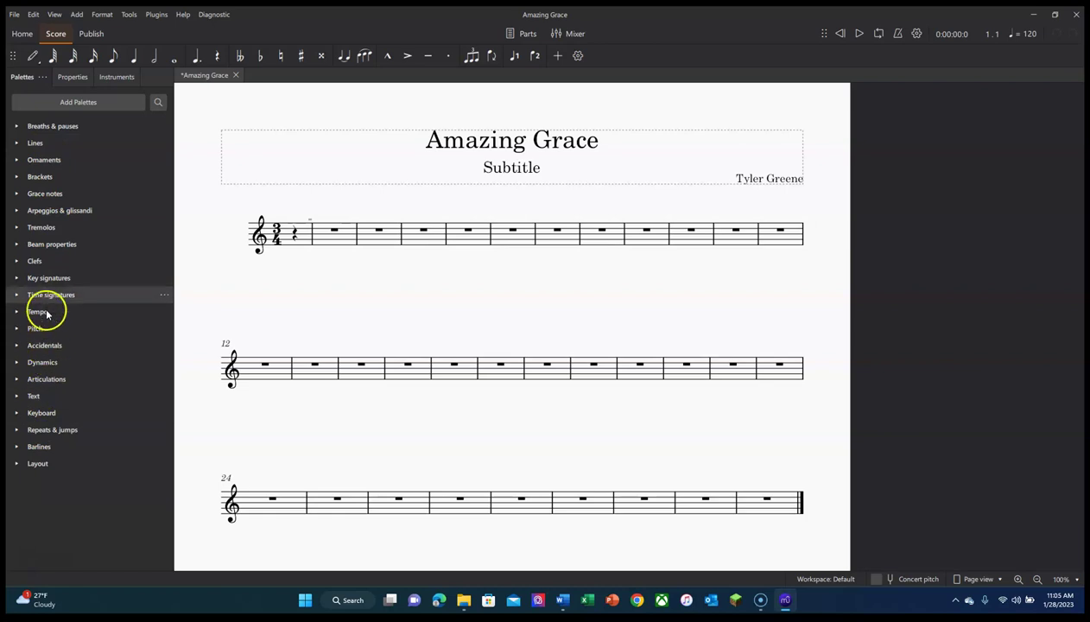
- Try a bass clef on the staves, then restore the treble clef
click(21, 261)
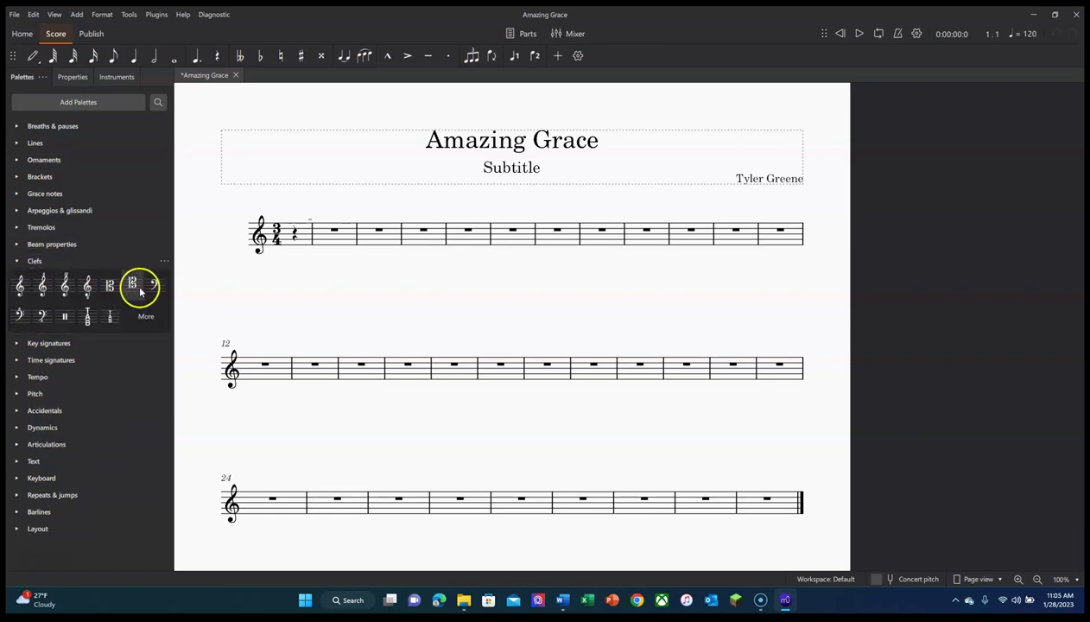
drag(153, 285, 283, 234)
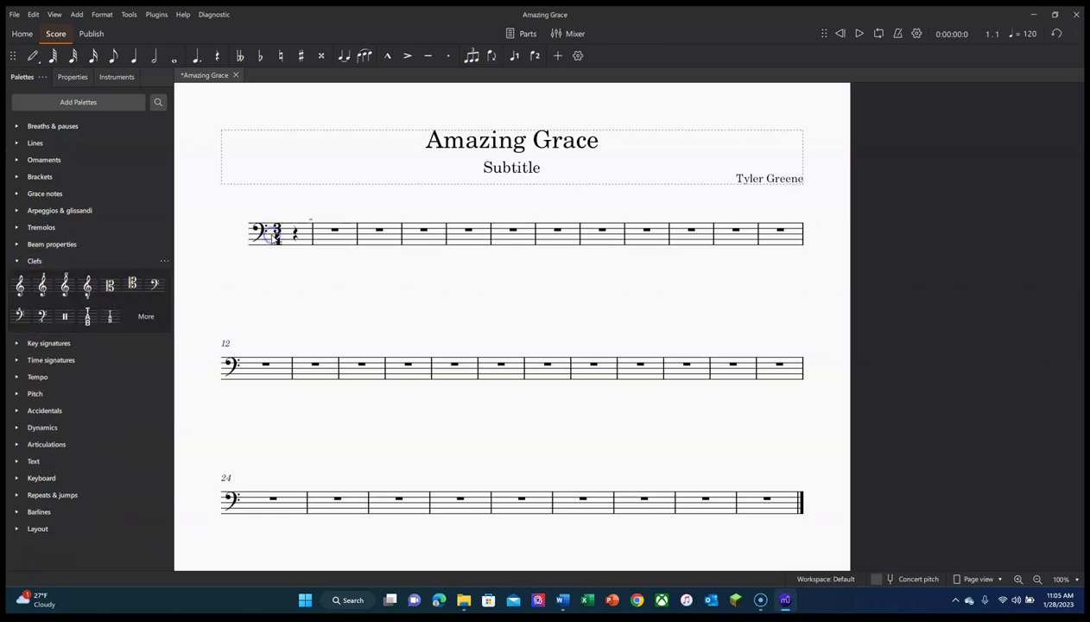
drag(20, 286, 266, 235)
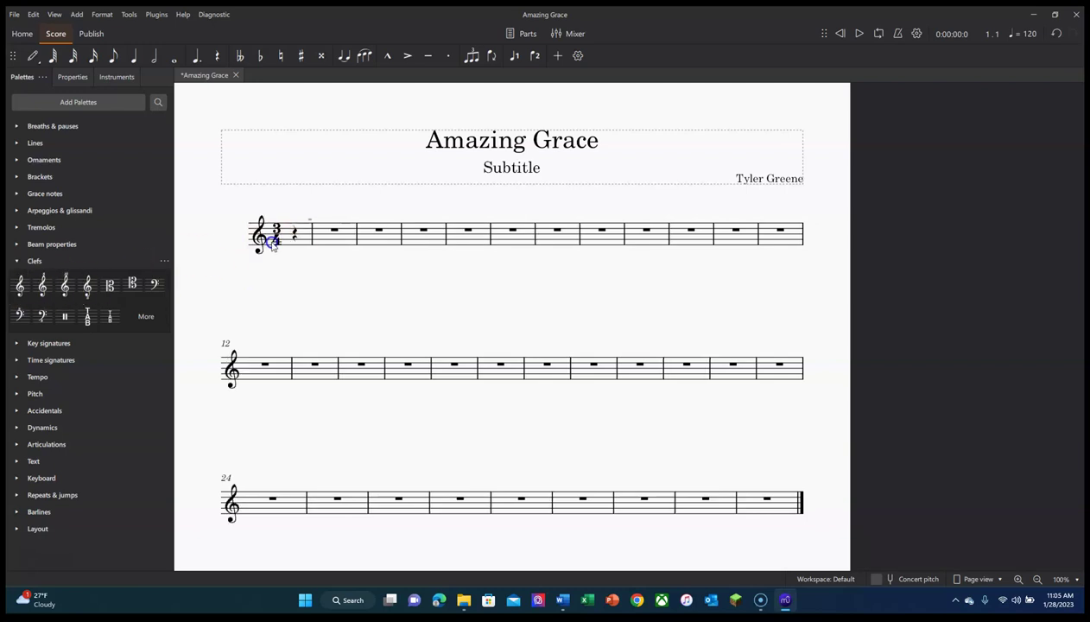
click(17, 262)
- Apply the one-flat F major key signature to measure 1
click(19, 279)
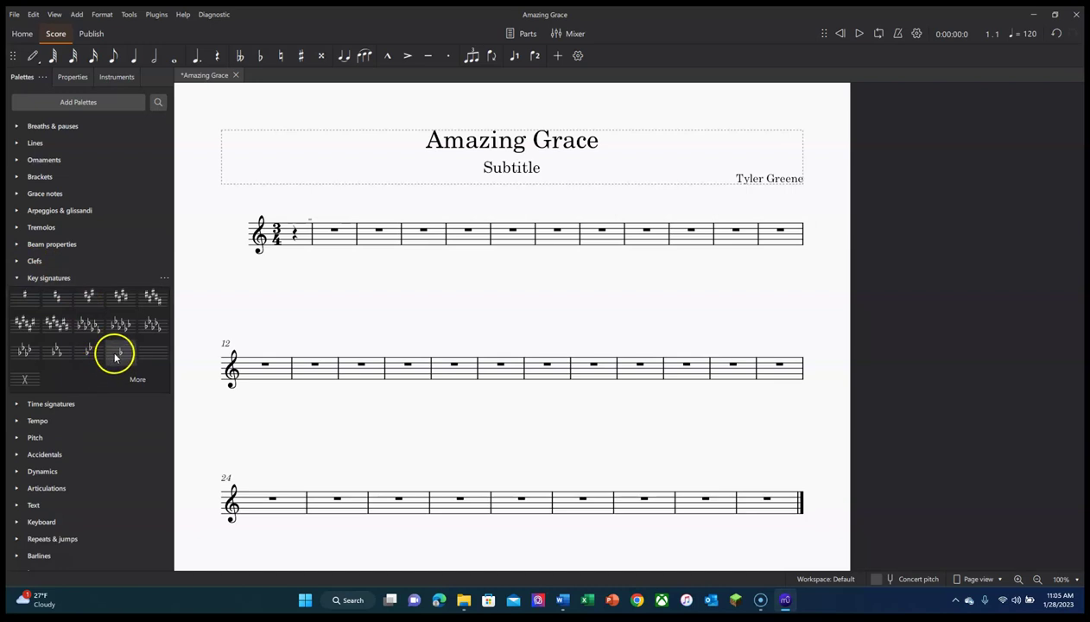
drag(118, 352, 282, 229)
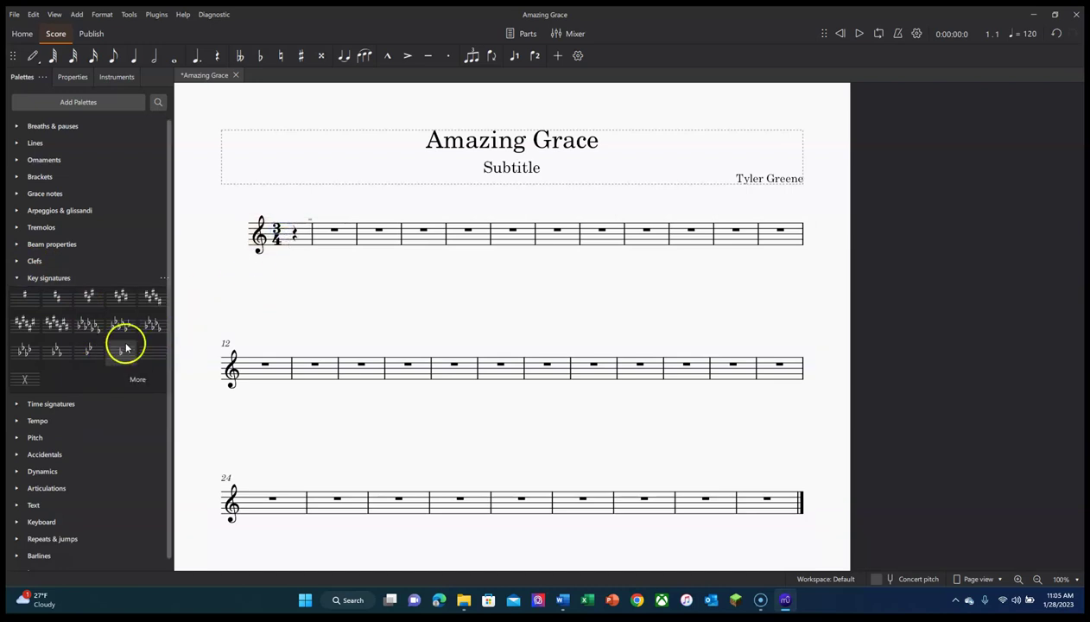
mouse_move(127, 346)
mouse_down()
mouse_move(268, 236)
mouse_move(251, 279)
mouse_up()
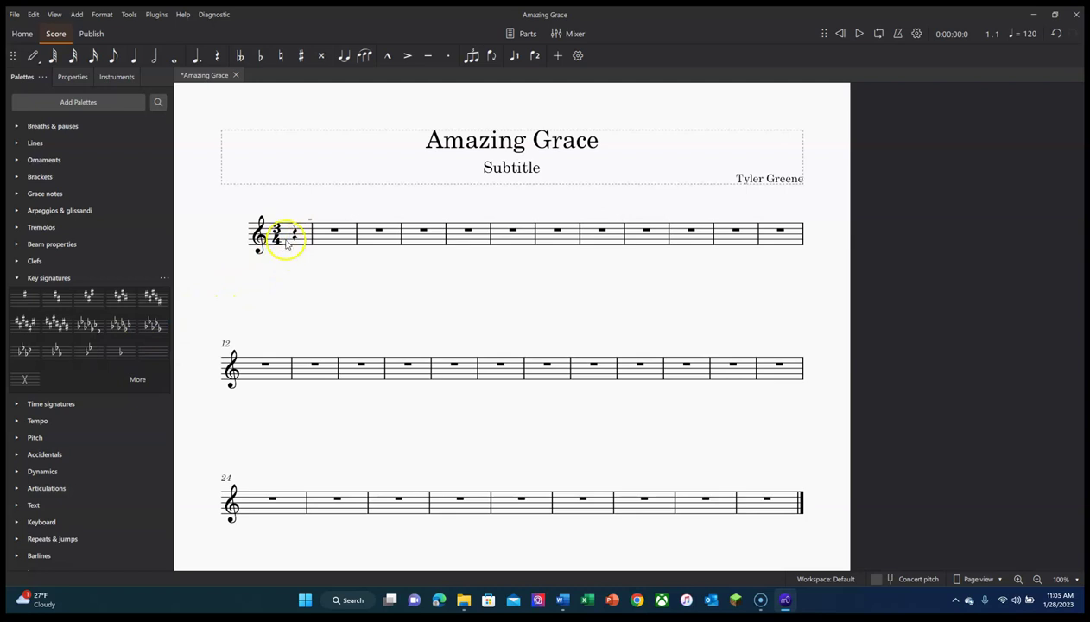
drag(119, 352, 288, 231)
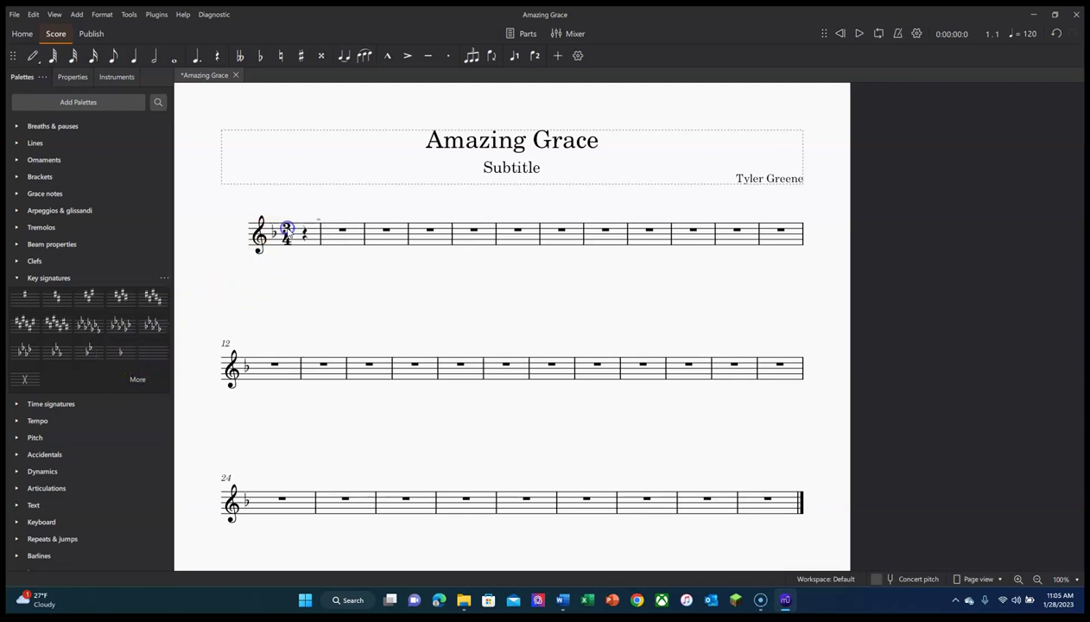
click(13, 276)
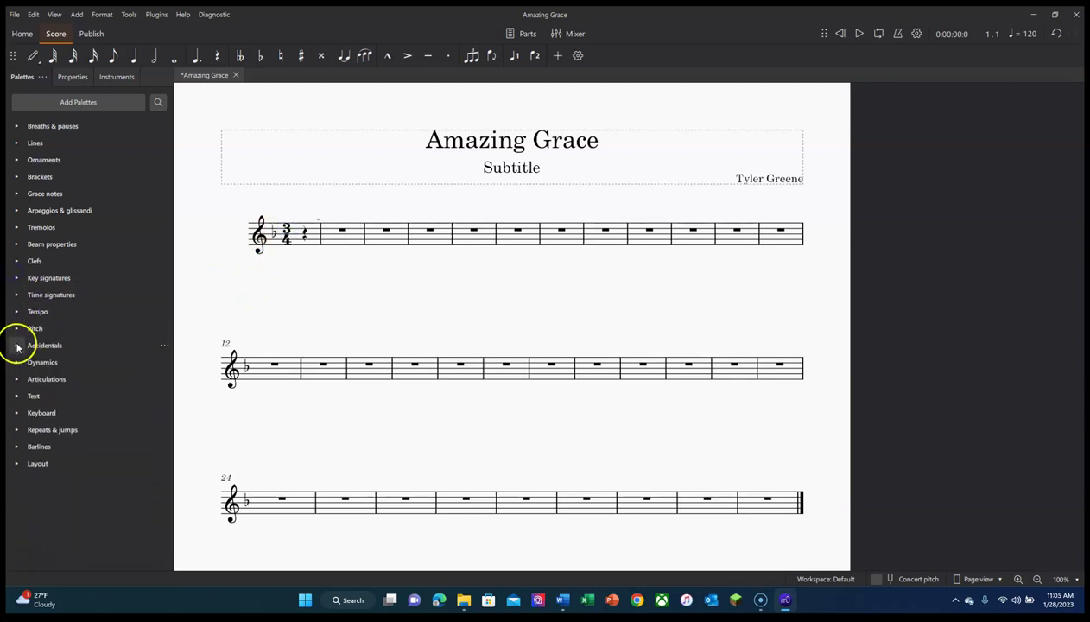
click(15, 312)
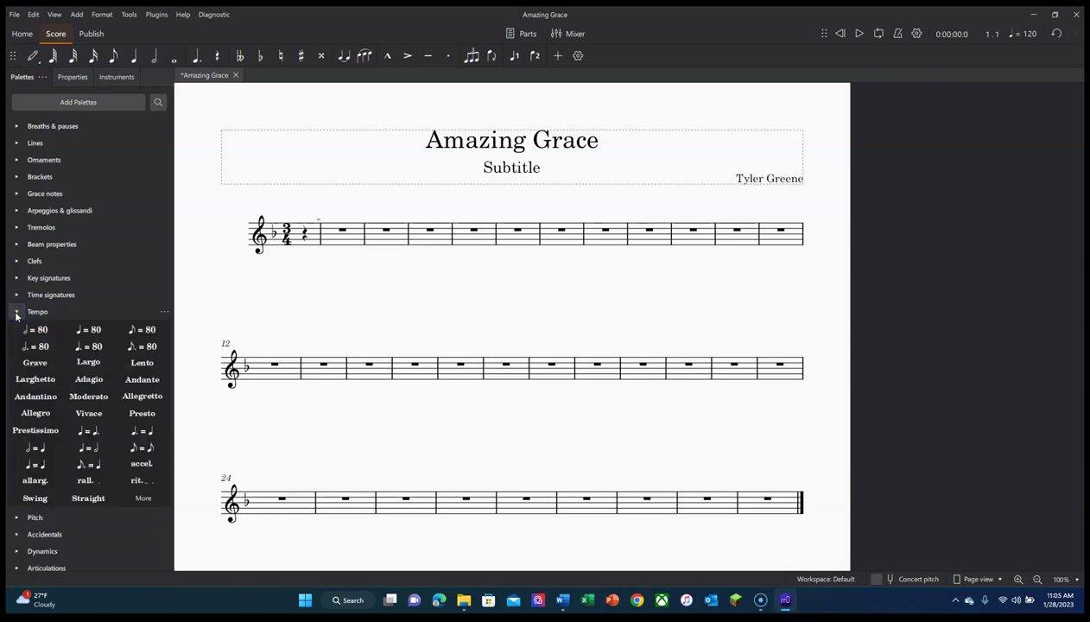
click(17, 312)
click(21, 312)
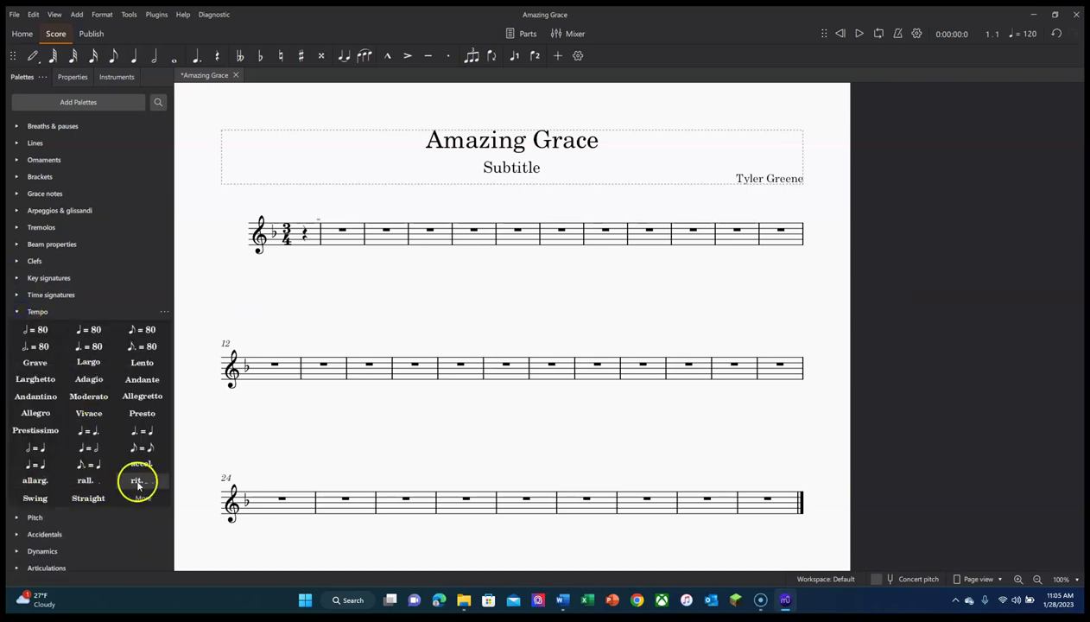
click(12, 308)
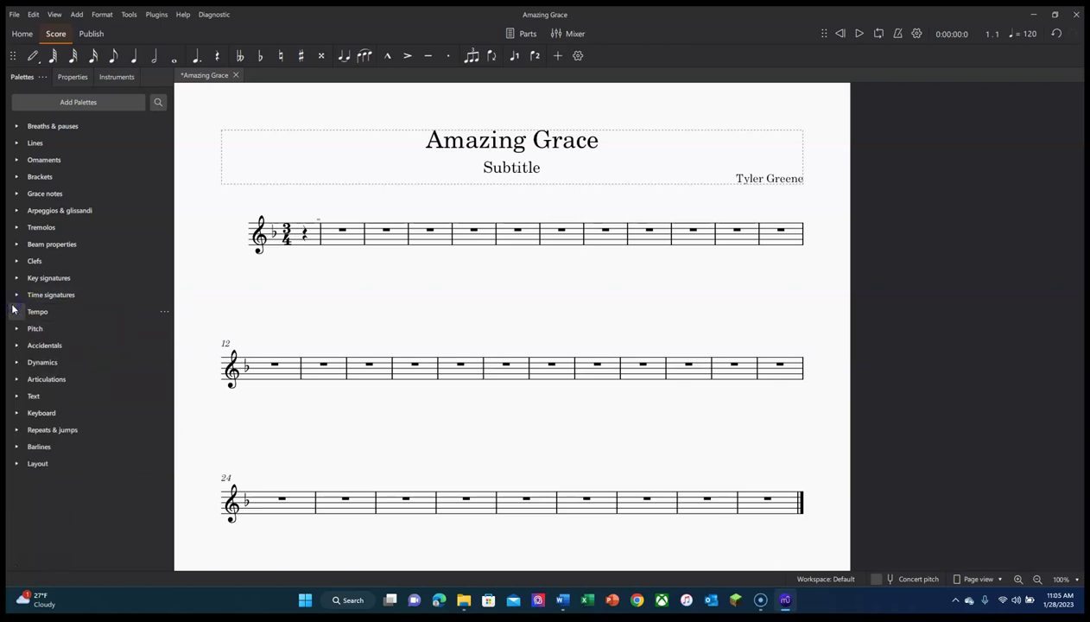
click(17, 364)
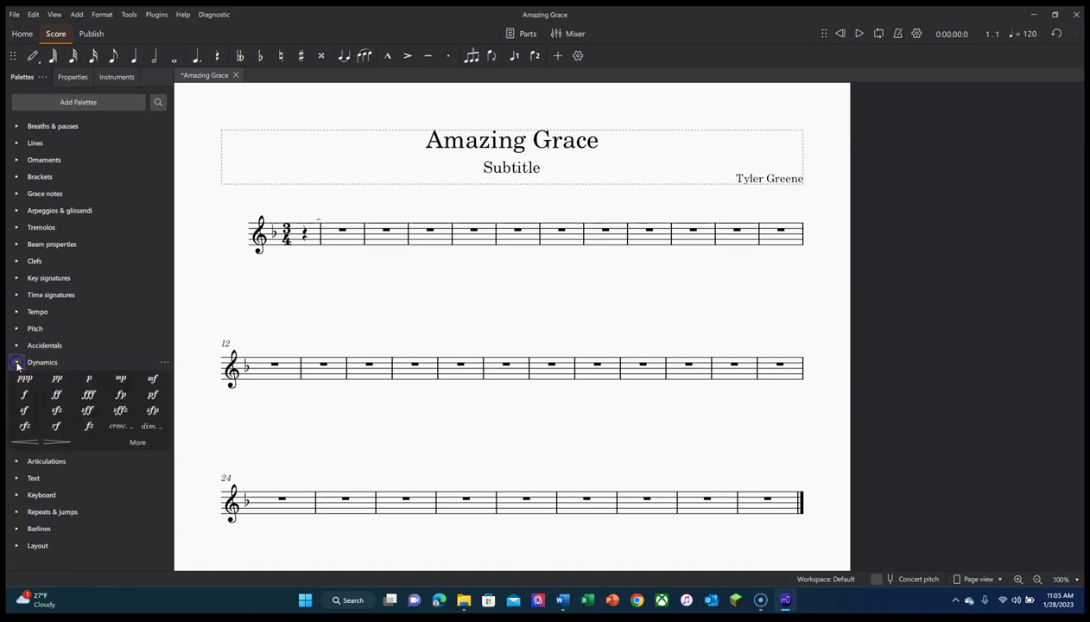
click(17, 363)
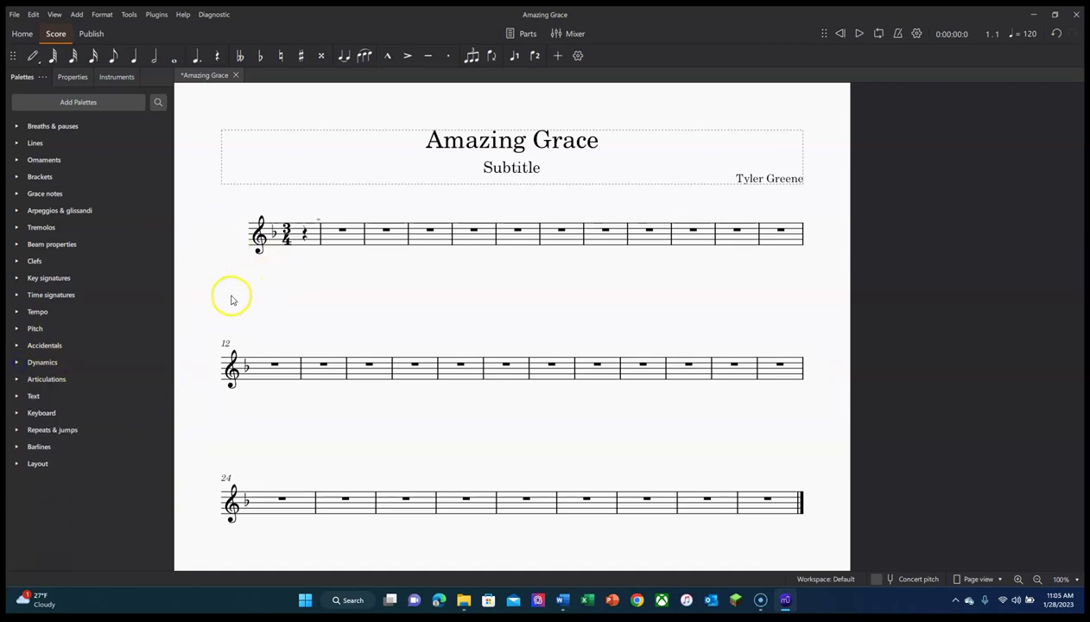
- Enter a quarter-note C in measure 1, then half-note F and eighth notes A–F in measure 2
click(303, 233)
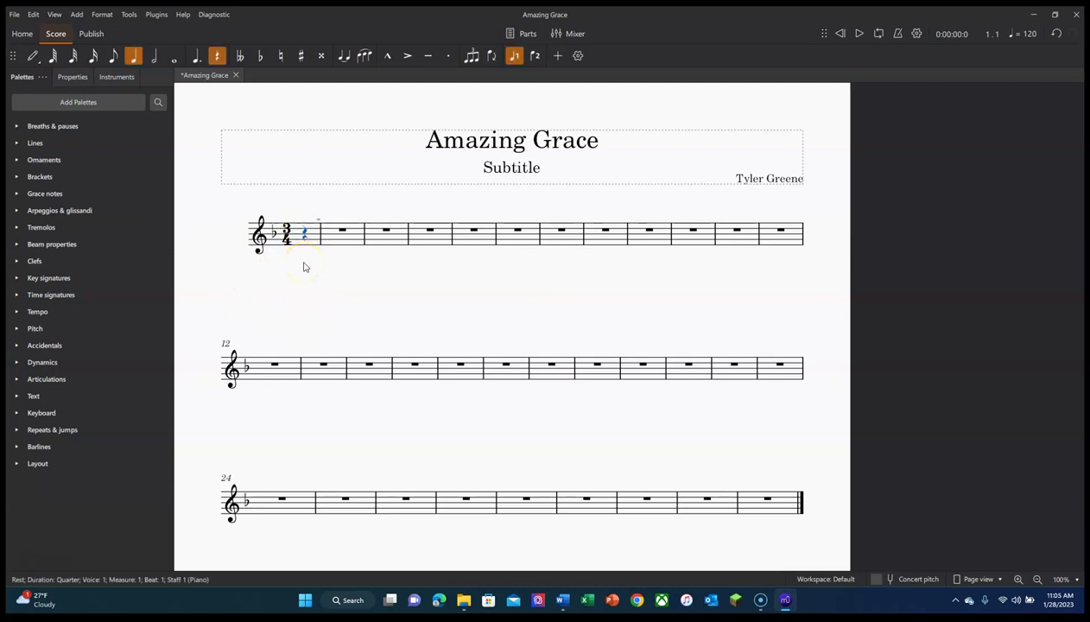
key(n)
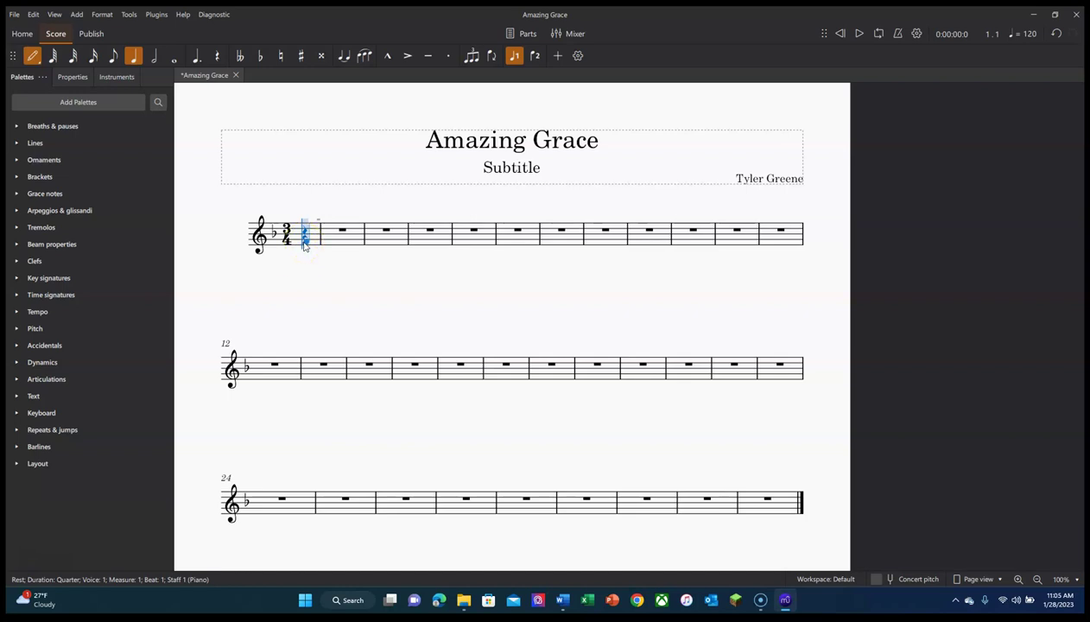
click(302, 244)
click(302, 251)
click(328, 241)
key(6)
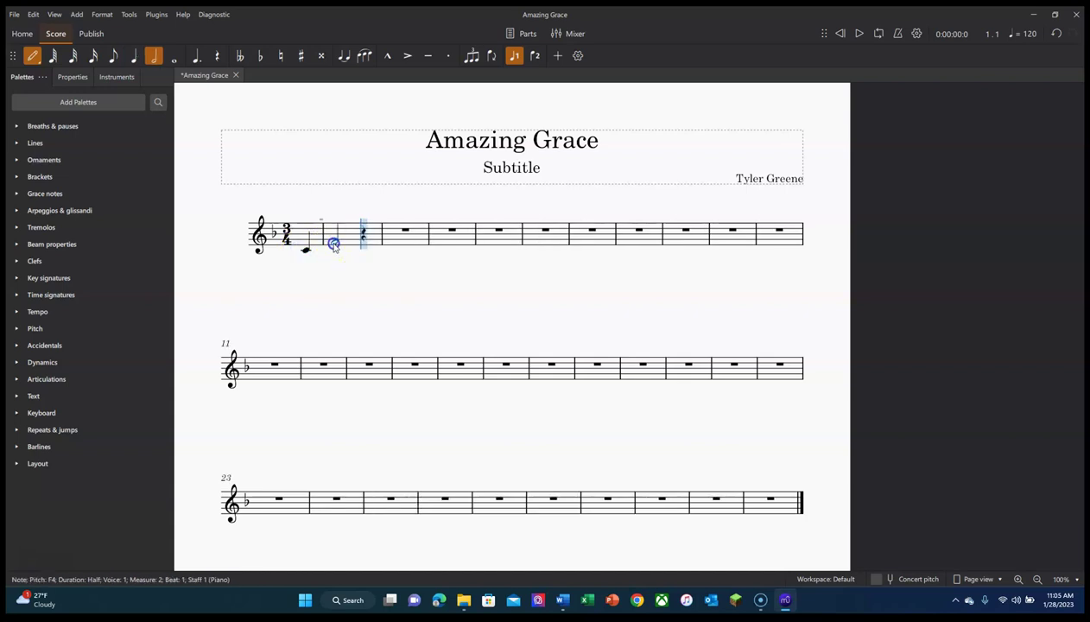
key(5)
key(4)
click(364, 241)
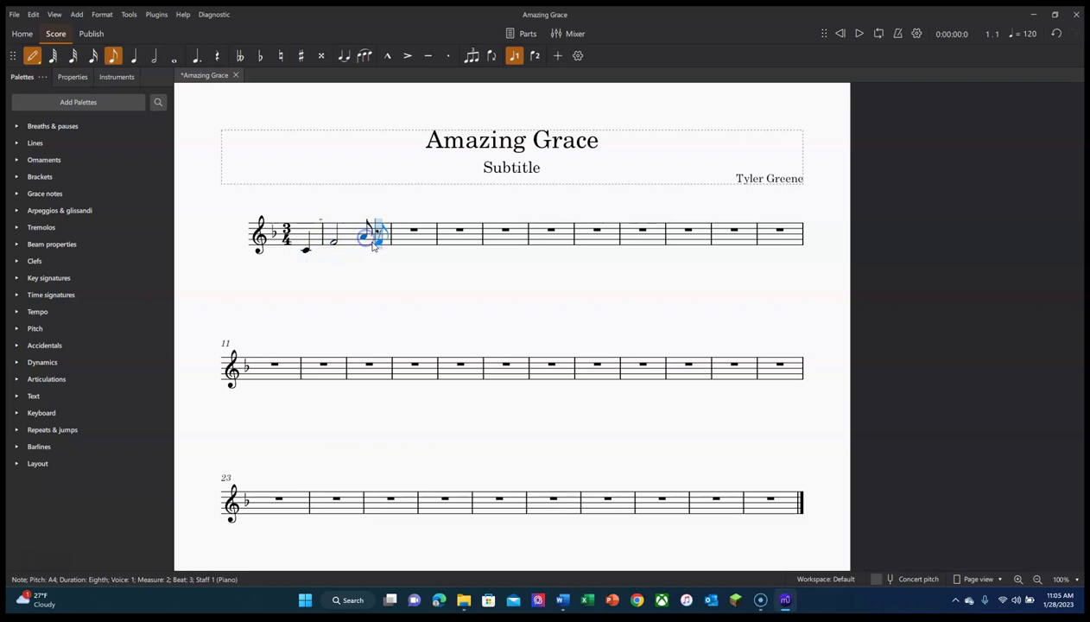
click(373, 241)
- Add a half-note A and a quarter-note G in measure 3
key(5)
click(400, 236)
key(6)
click(400, 236)
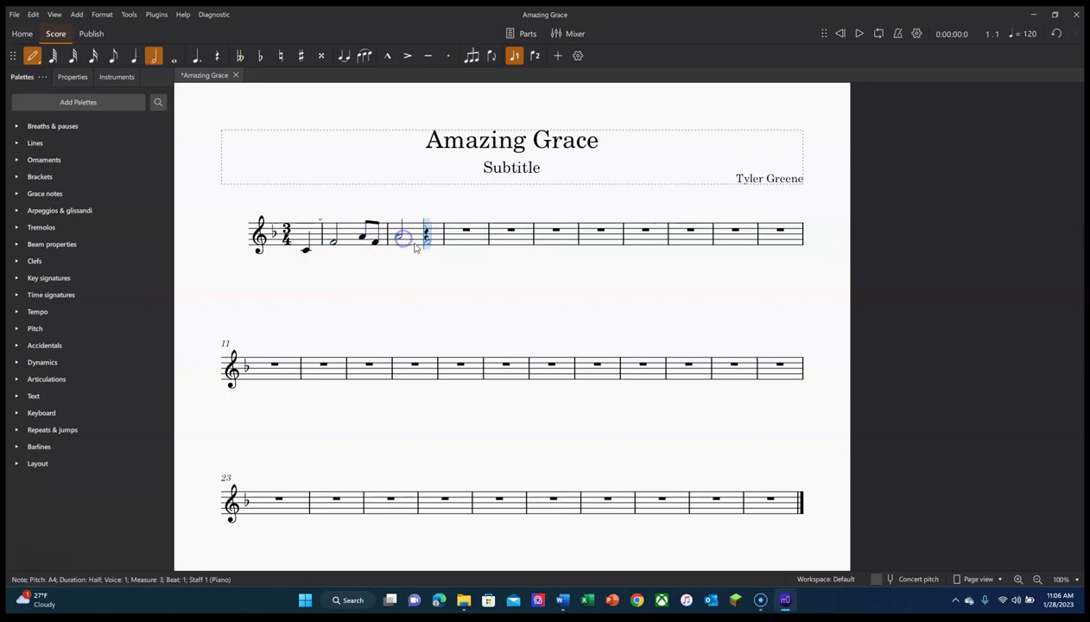
key(5)
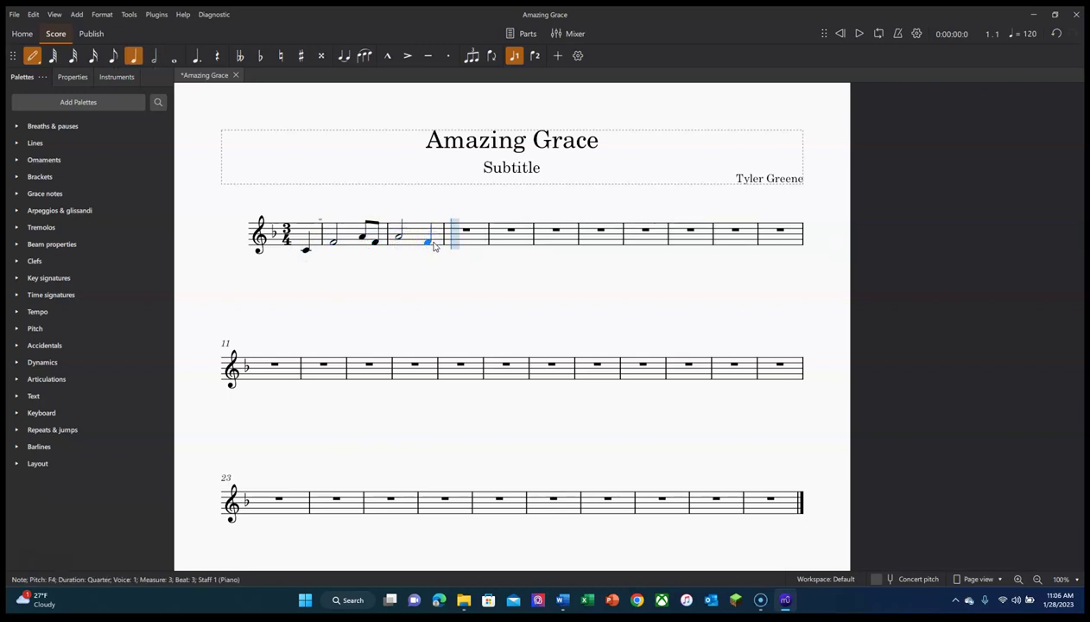
click(427, 239)
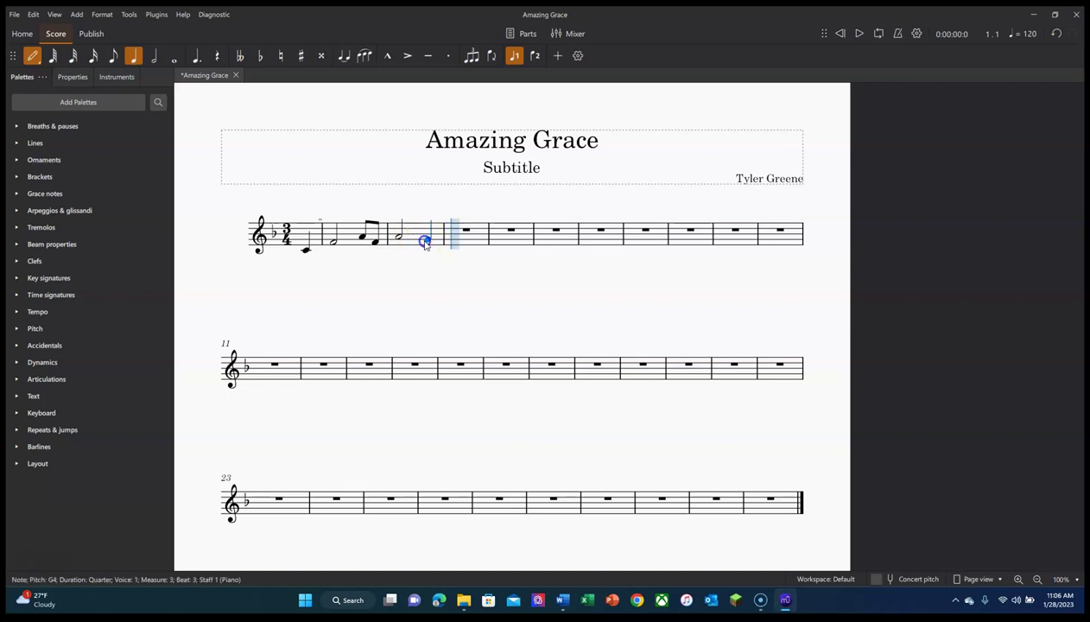
- Finish with half-note F and quarter-note D in measure 4, then a half-note C in measure 5
key(6)
click(453, 242)
key(5)
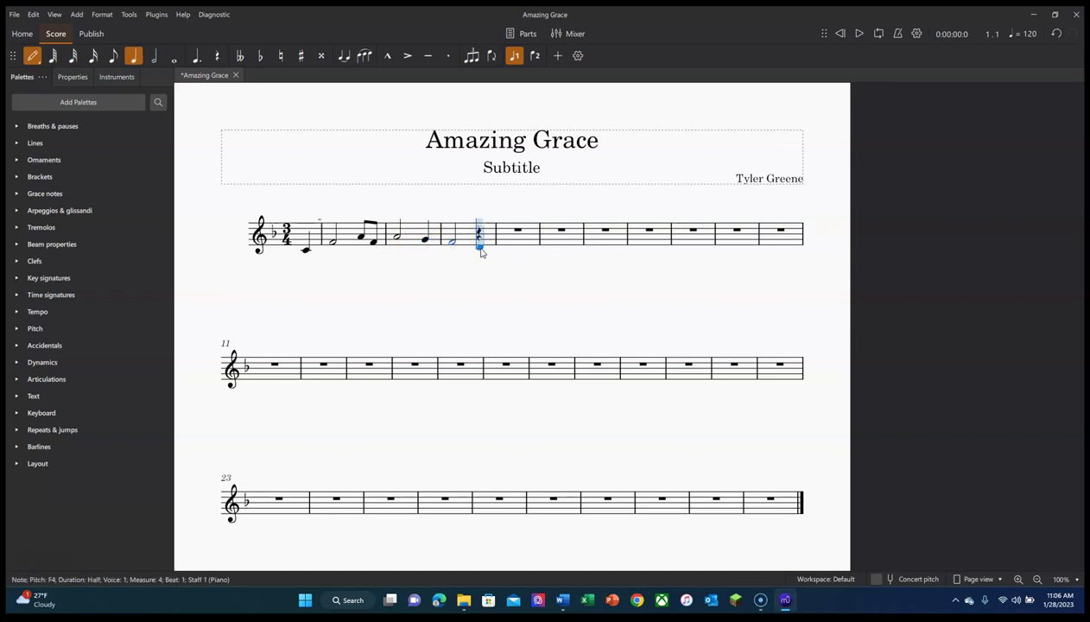
click(480, 249)
key(6)
click(505, 254)
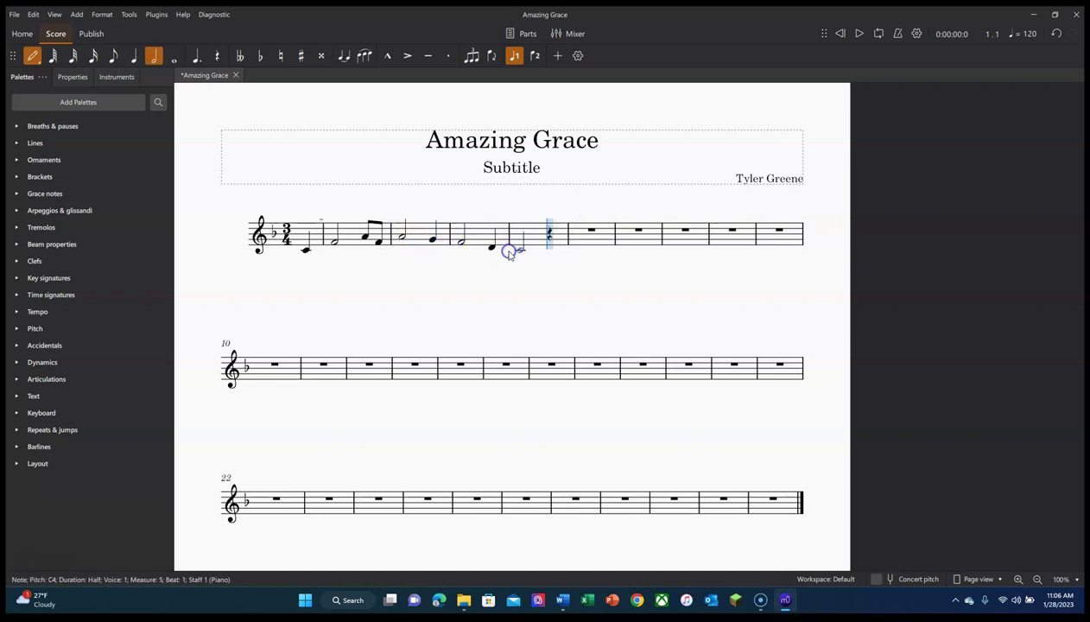
key(Escape)
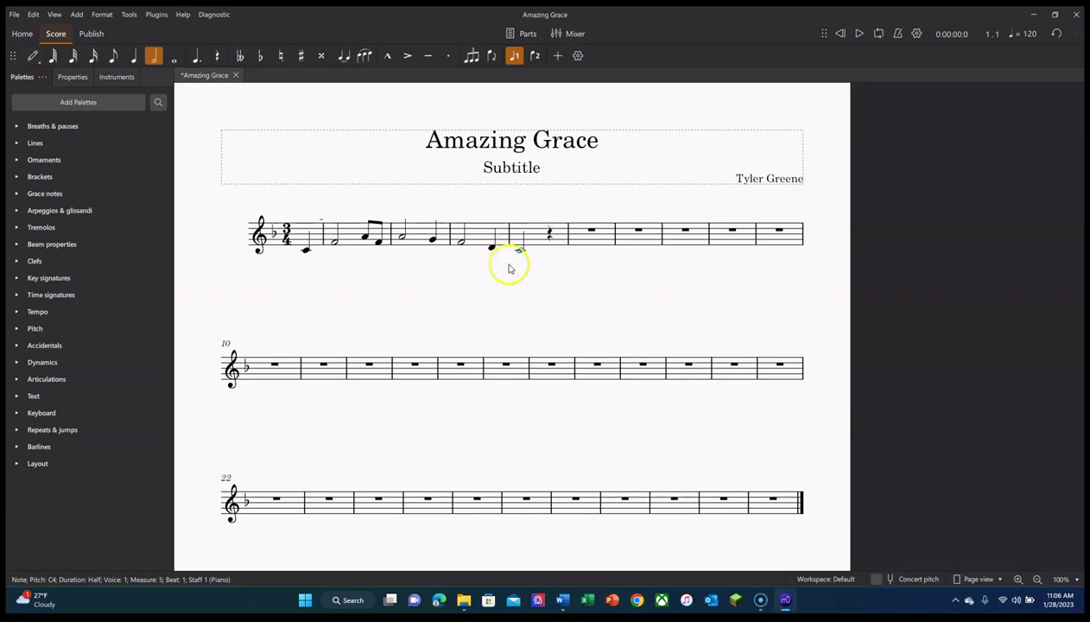
key(n)
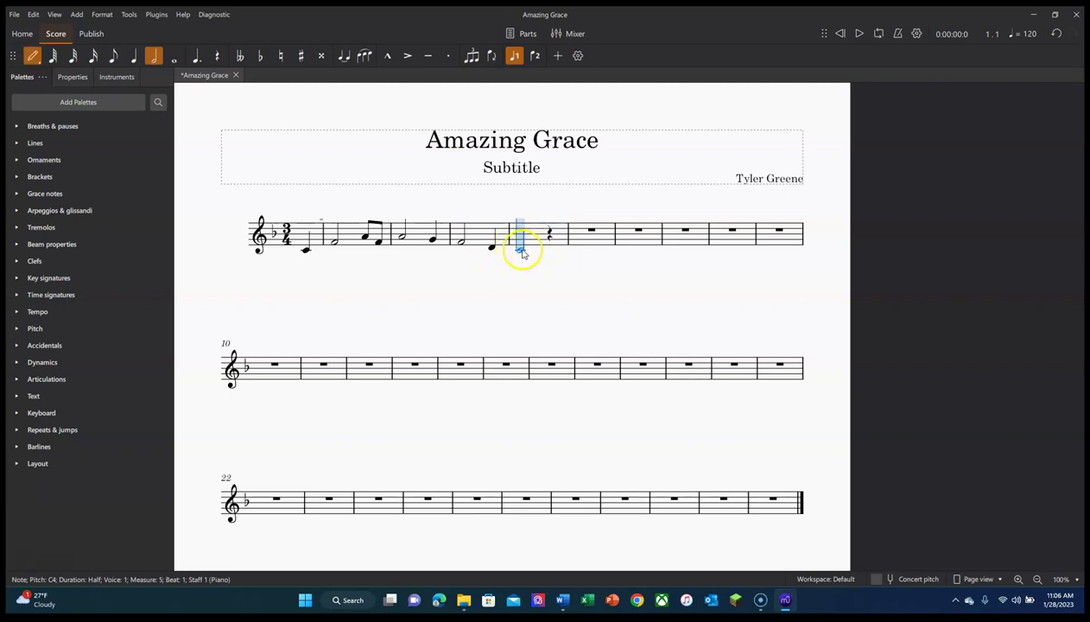
key(Escape)
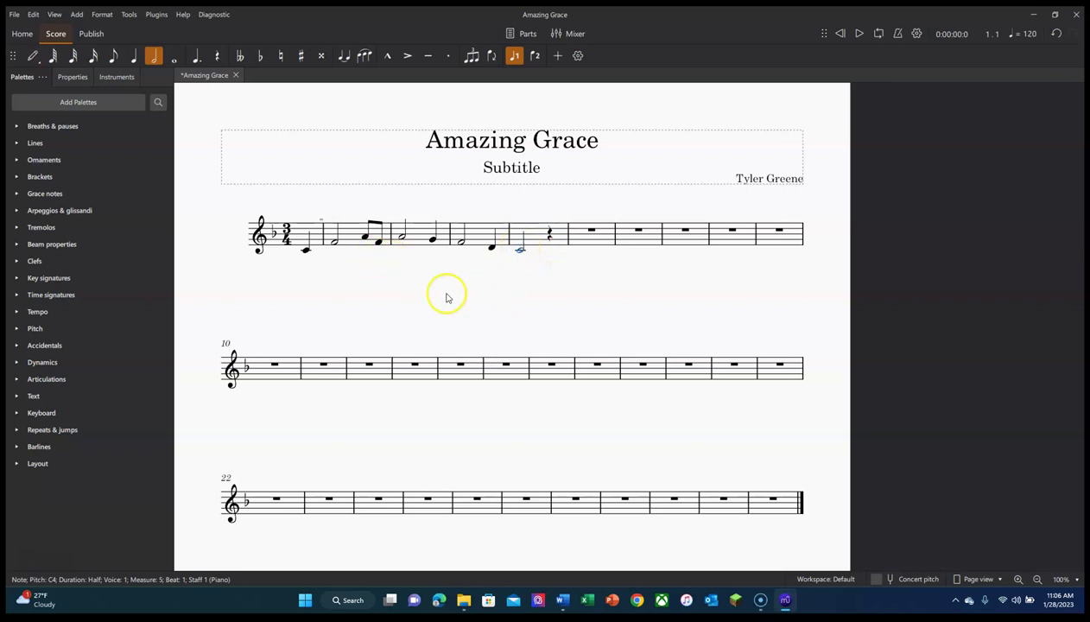
- Play the melody back from the first note in measure 1, then stop playback
mouse_move(432, 281)
mouse_down()
mouse_move(518, 279)
mouse_move(419, 313)
mouse_up()
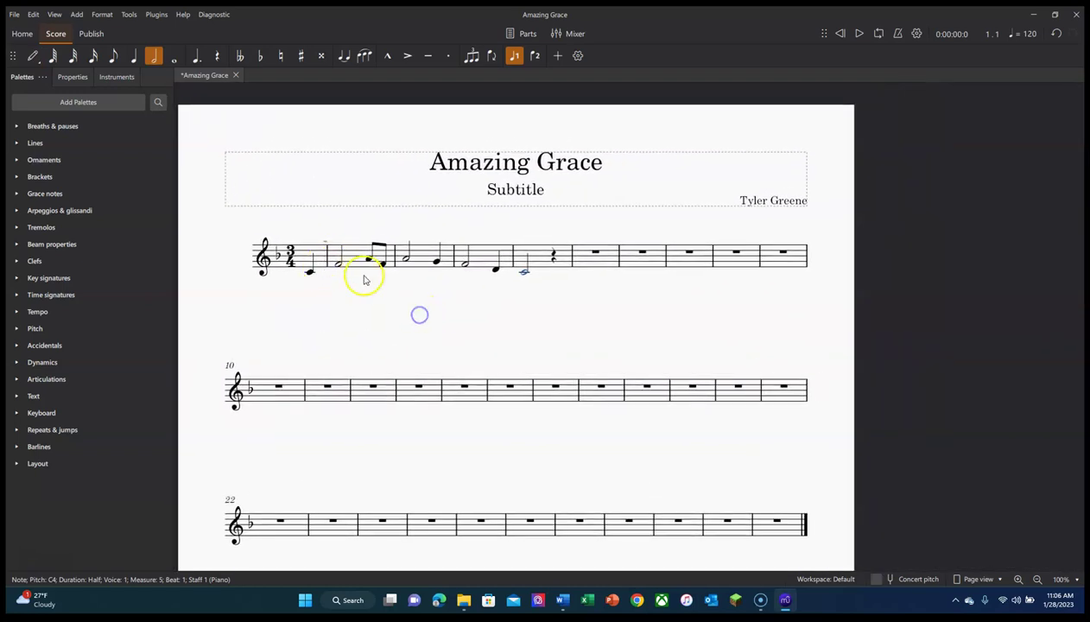
click(308, 271)
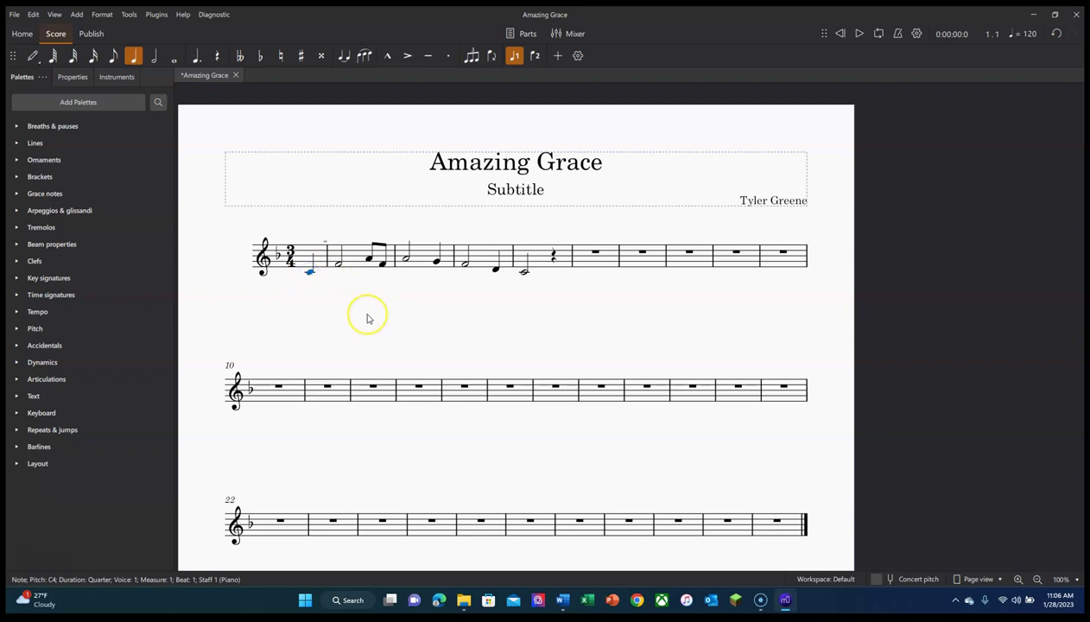
key(space)
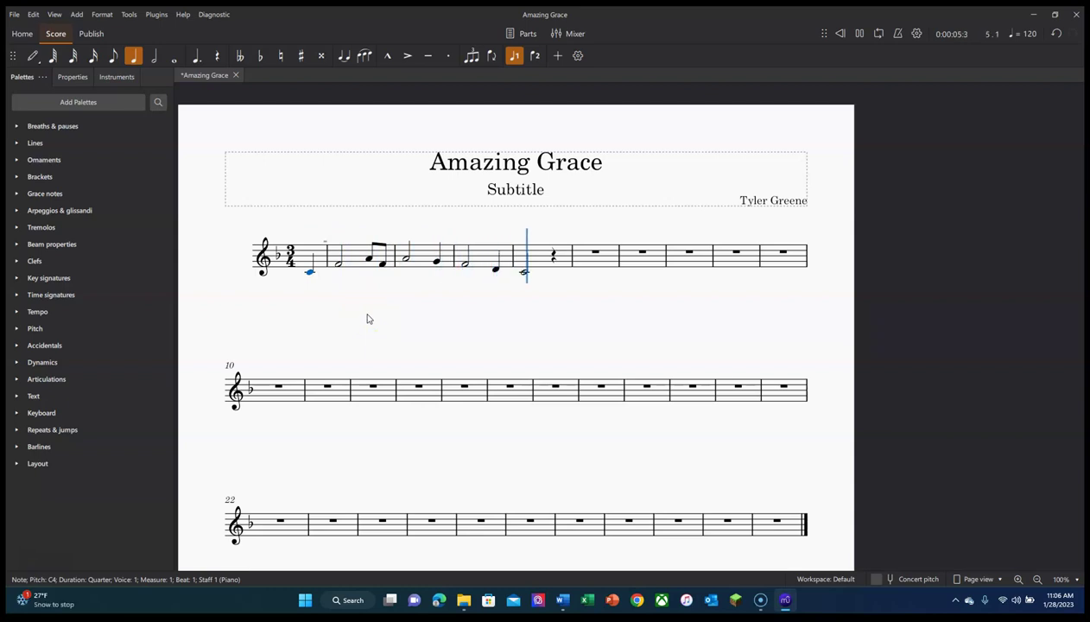
key(space)
click(314, 291)
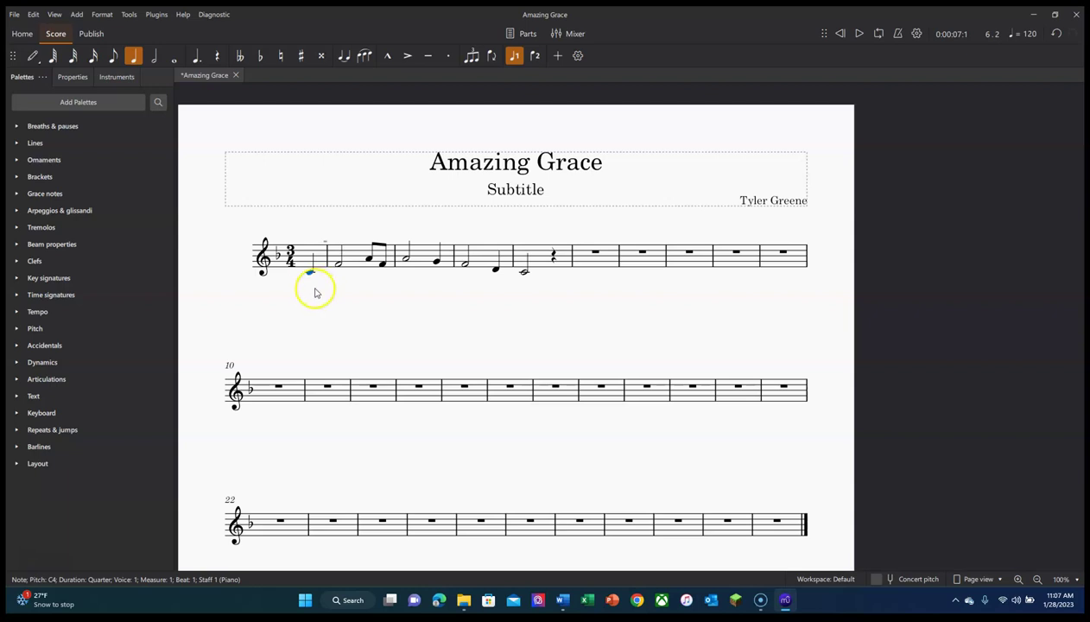